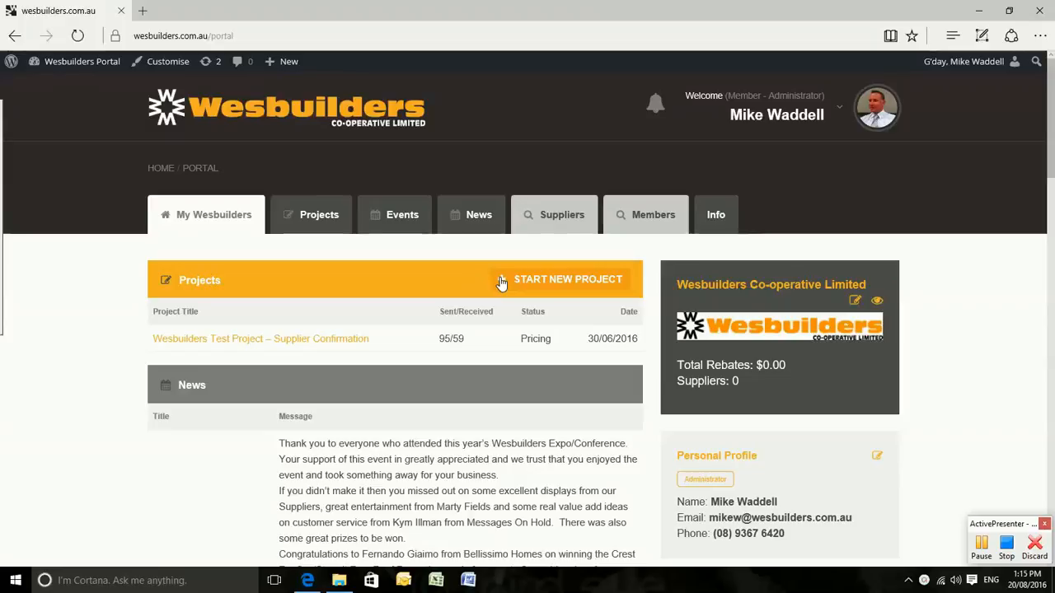
Show the Projects-All list, which includes the Supplier Confirmation test project in Pricing.
click(302, 216)
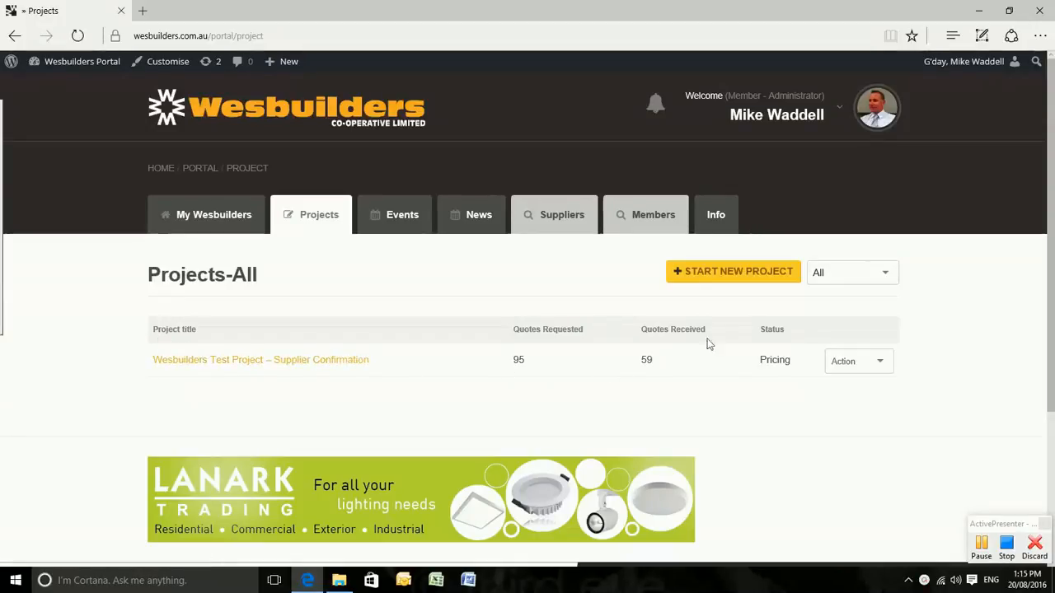
Start a new project and title it 'Test Clioent'.
click(732, 274)
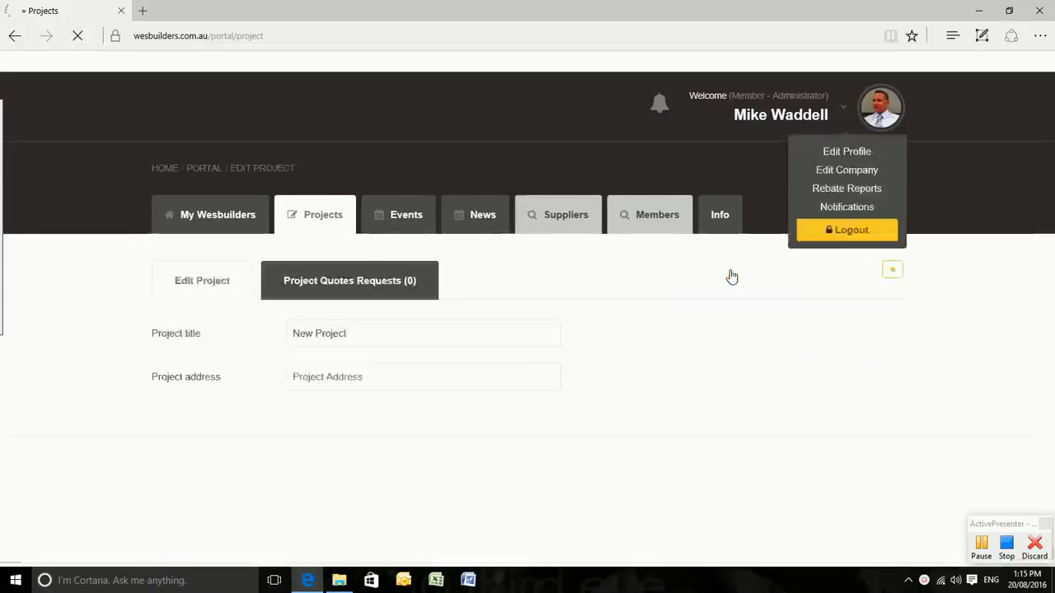
click(388, 340)
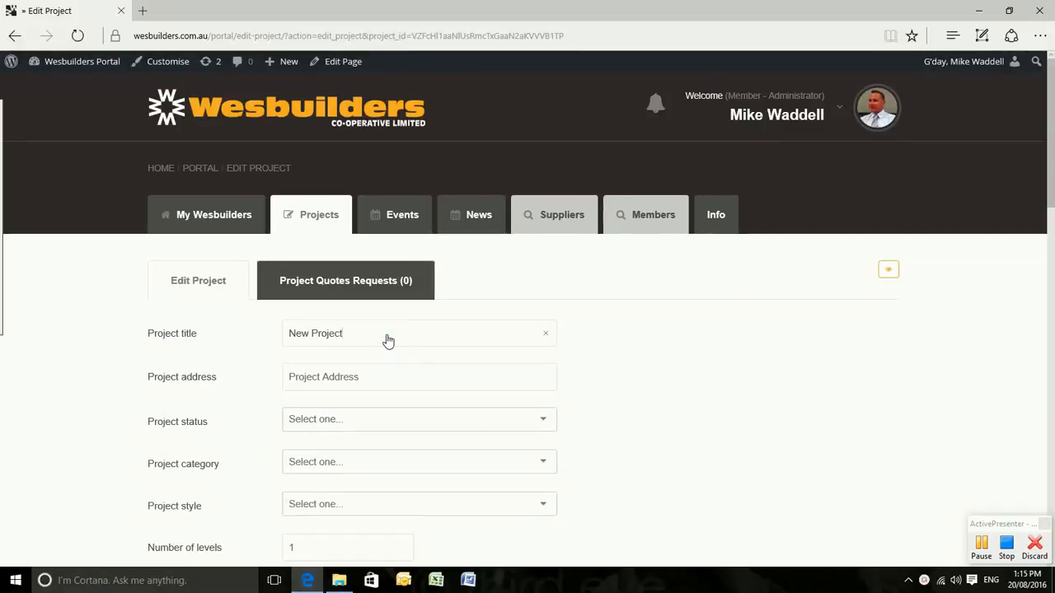
text(T)
key(BackSpace)
key(BackSpace)
key(BackSpace)
key(BackSpace)
key(BackSpace)
key(BackSpace)
key(BackSpace)
key(BackSpace)
key(BackSpace)
key(BackSpace)
key(BackSpace)
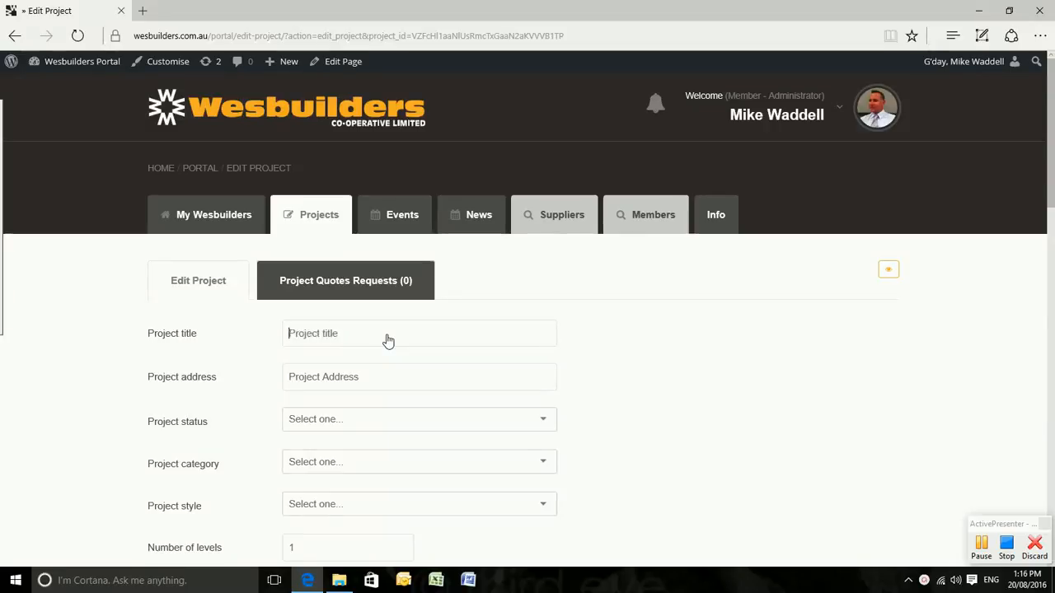
text(Test Clioent)
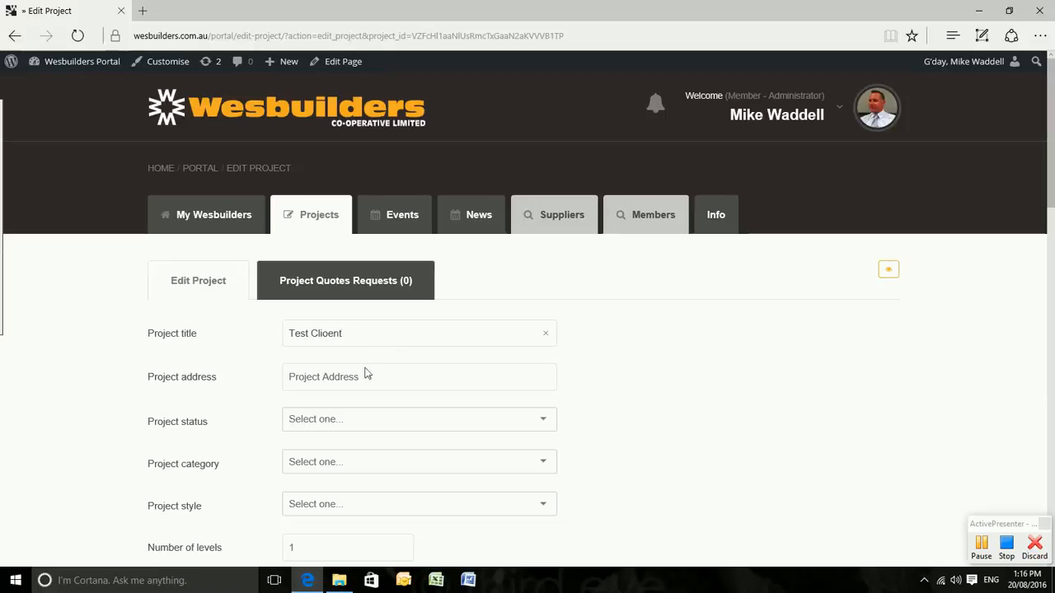
click(365, 379)
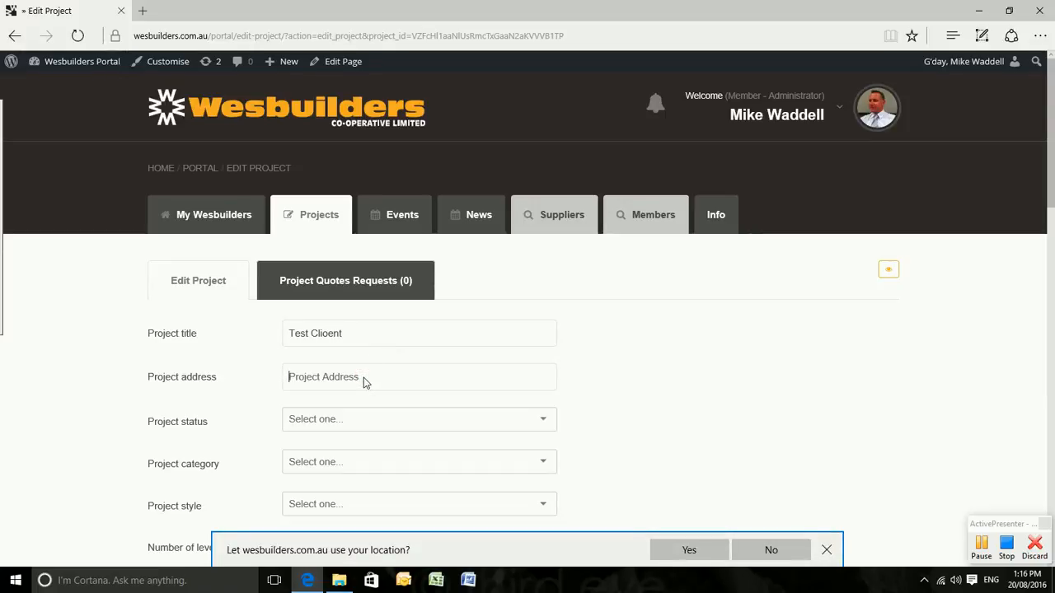
text(50)
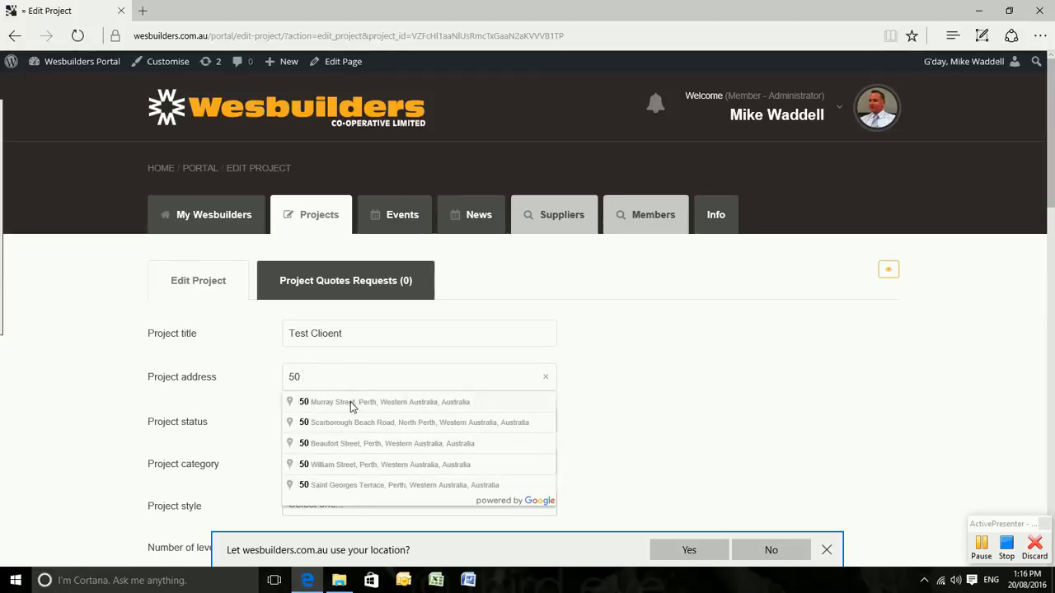
click(347, 405)
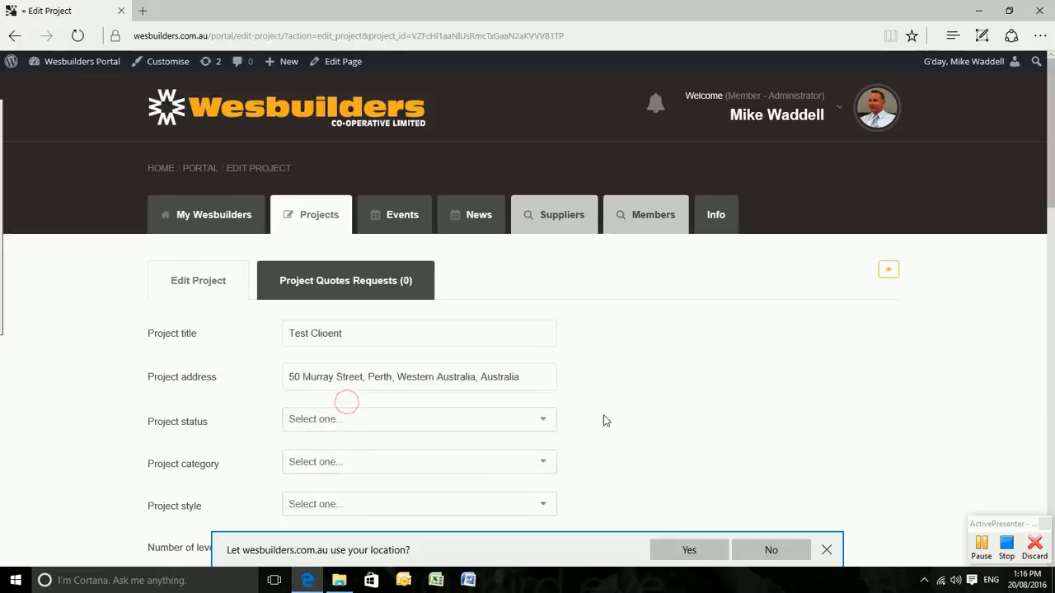
Set status Pricing, category Alteration / Addition and style Alternate / Framed.
scroll(606, 418, down, 1)
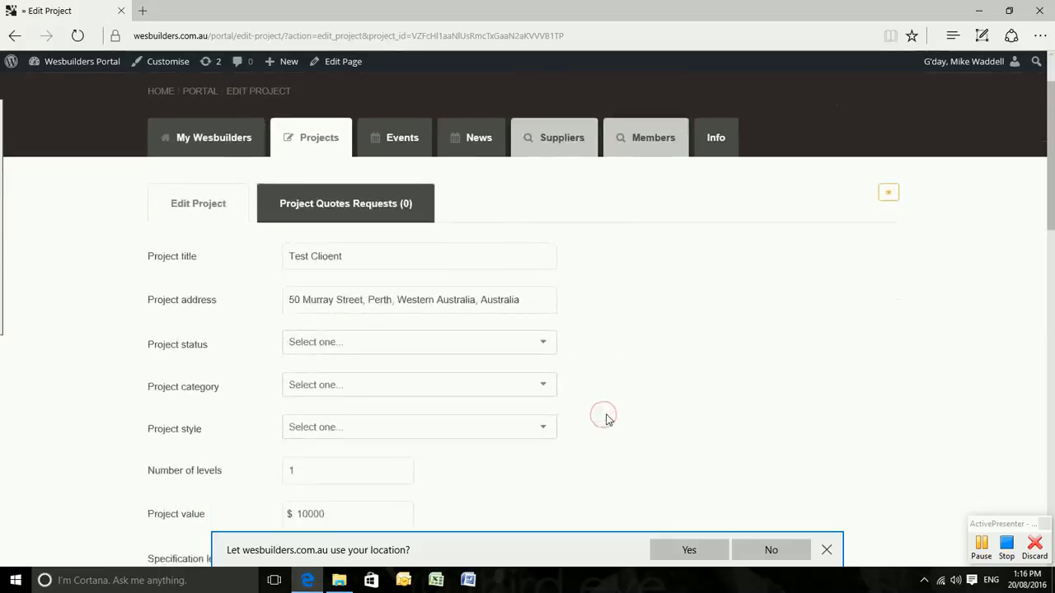
click(545, 343)
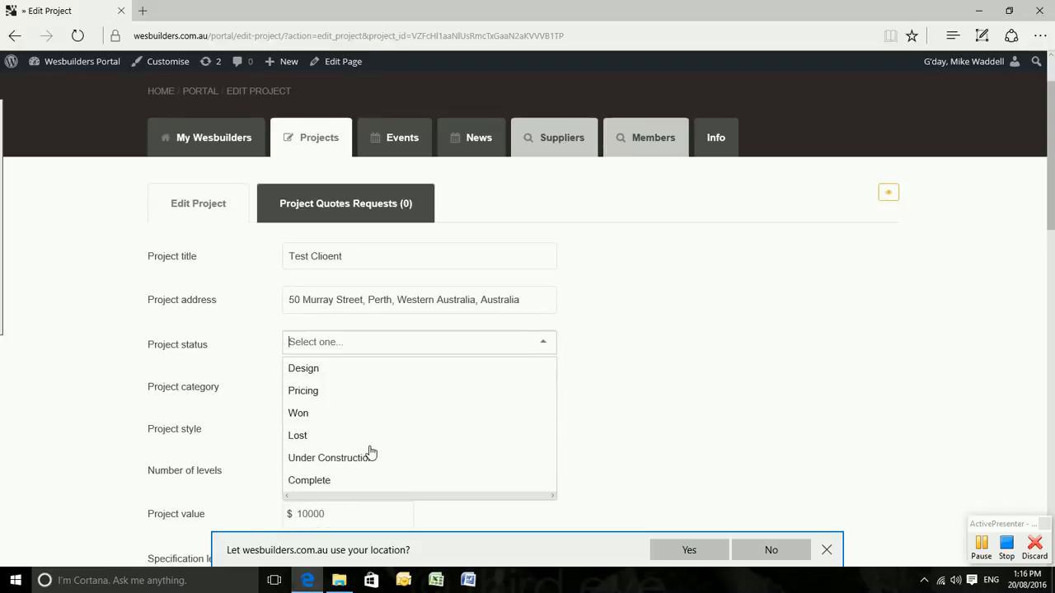
click(304, 392)
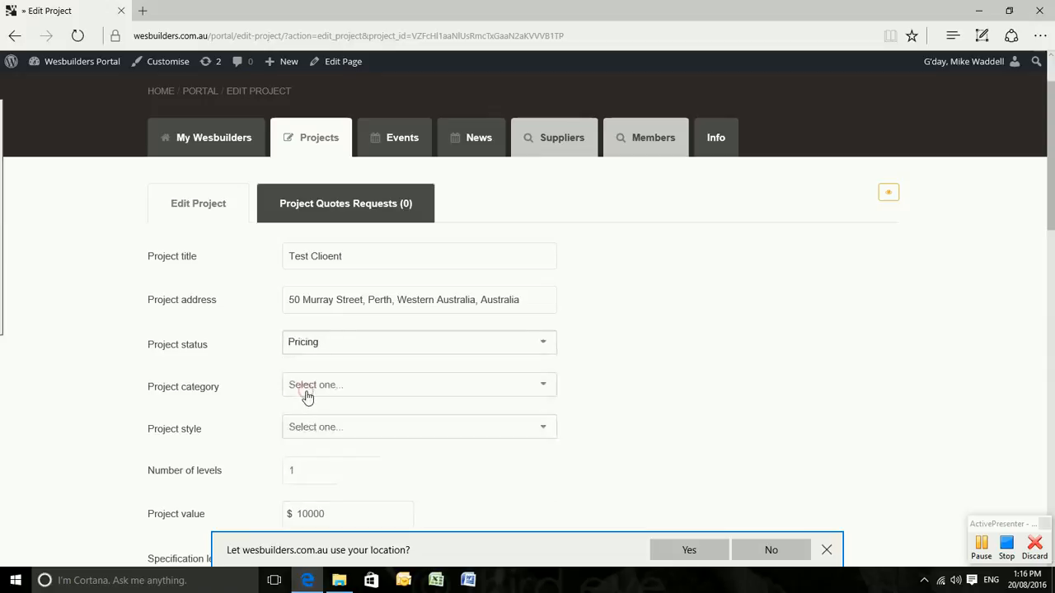
click(460, 393)
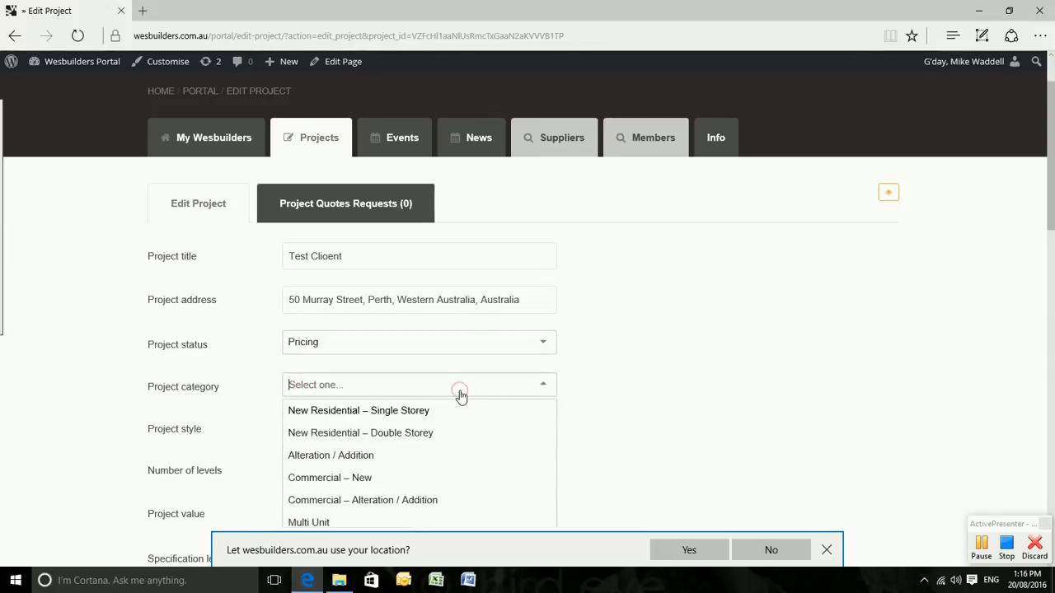
scroll(634, 413, down, 1)
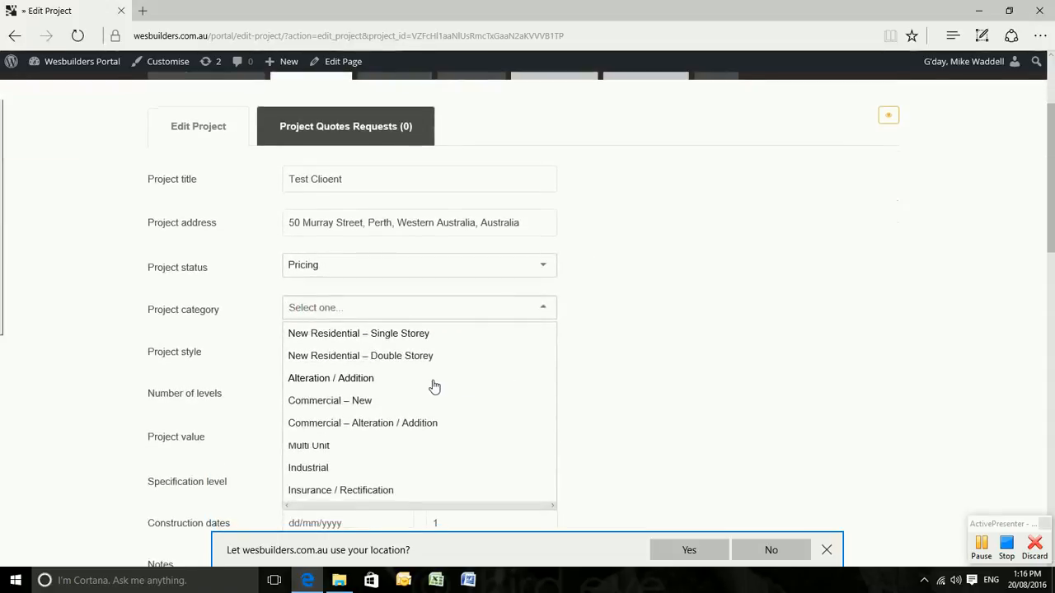
click(350, 378)
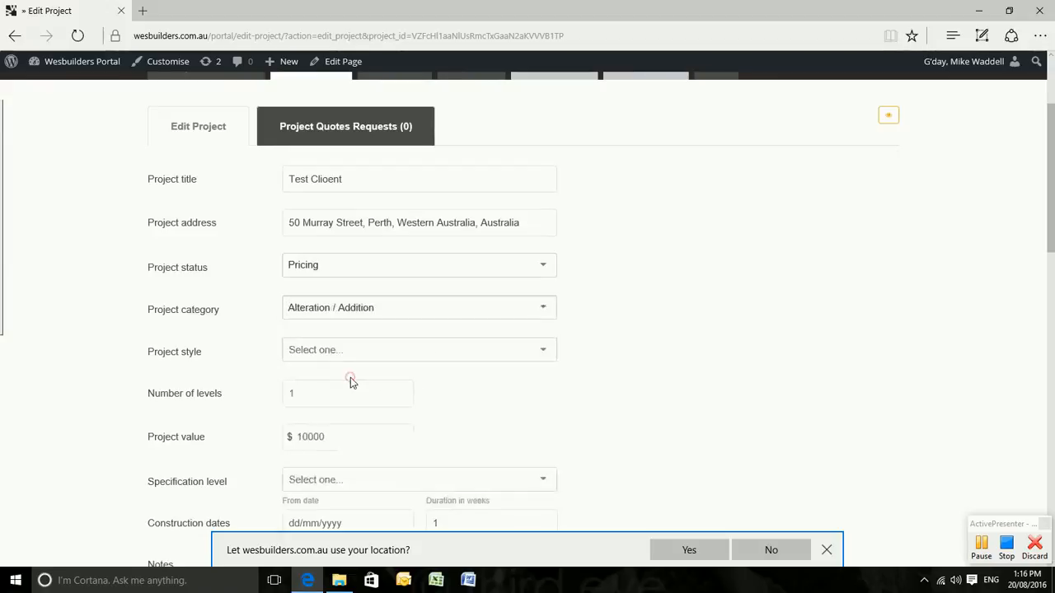
click(425, 353)
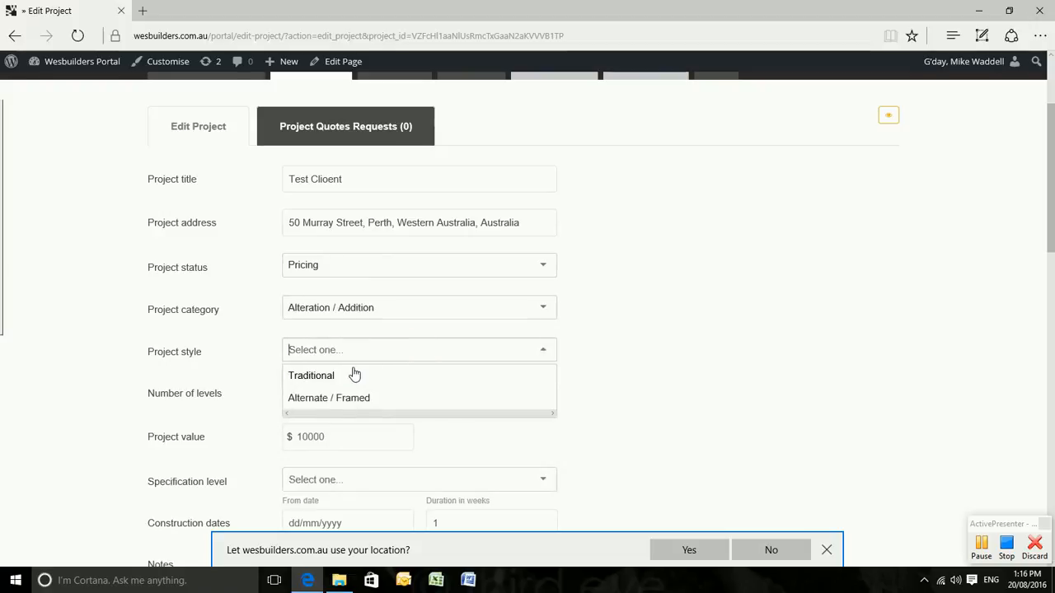
click(344, 400)
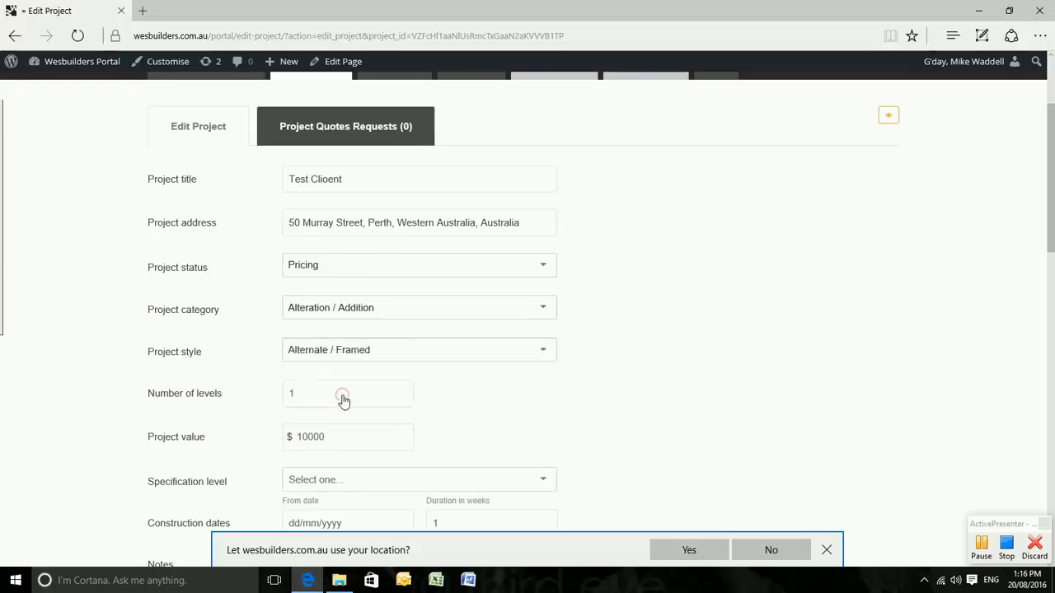
Enter 2 levels and change the project value to $150000.
click(355, 399)
text(2)
click(365, 437)
key(BackSpace)
key(BackSpace)
key(BackSpace)
key(BackSpace)
text(50)
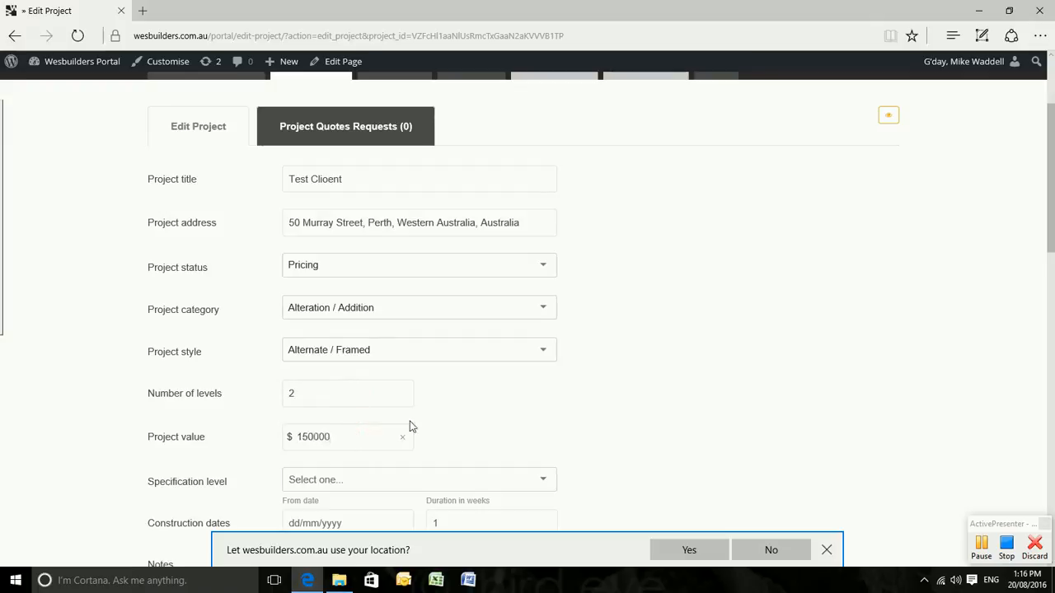
scroll(511, 425, down, 1)
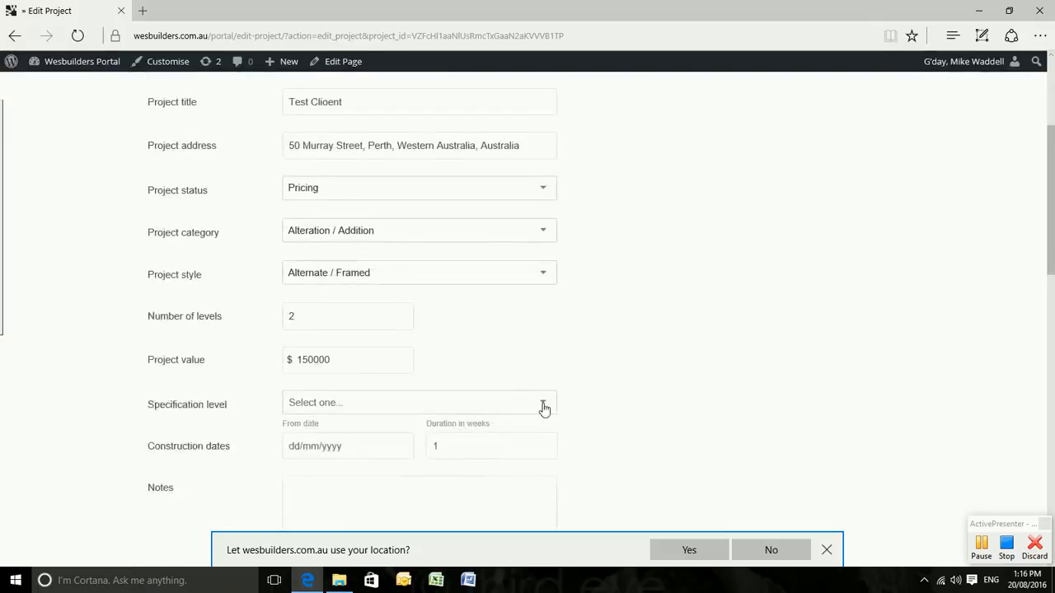
Set the specification level to Mid level.
click(540, 405)
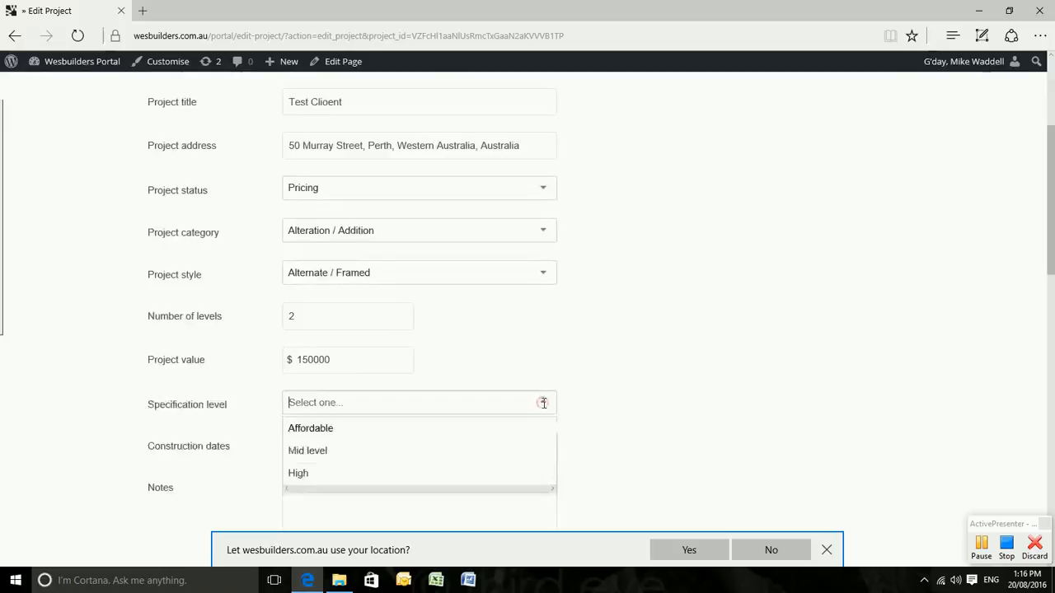
click(332, 452)
click(630, 421)
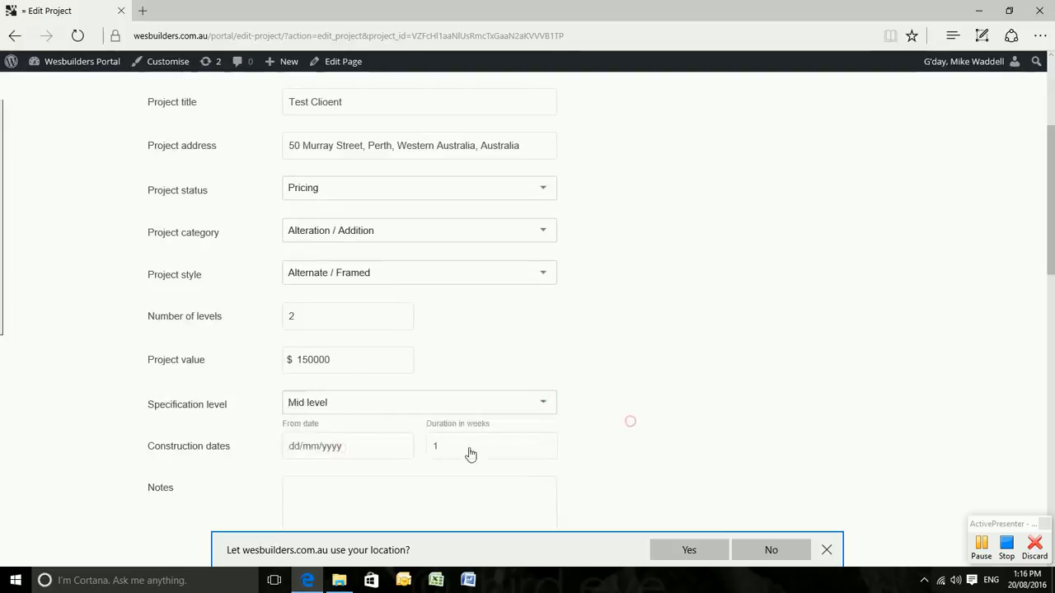
Set construction to start 12/09/2016 with a 56-week duration.
click(365, 451)
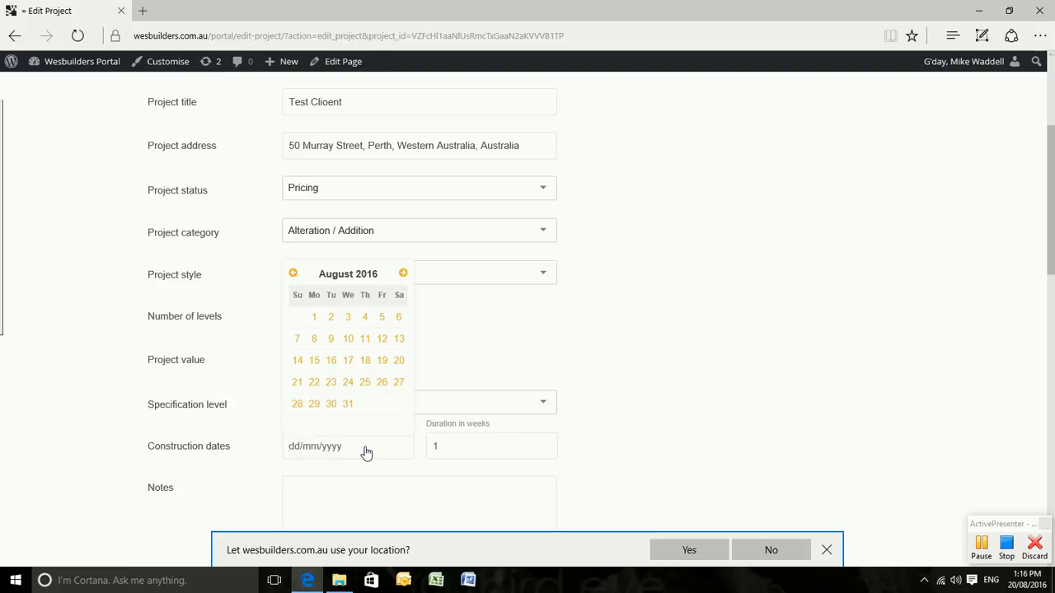
click(403, 274)
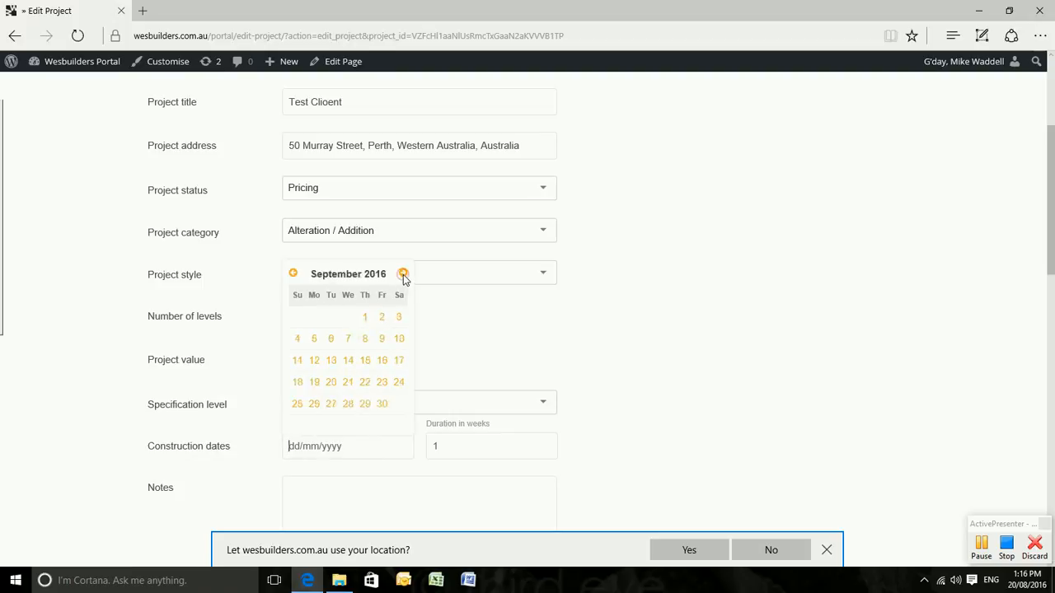
click(314, 363)
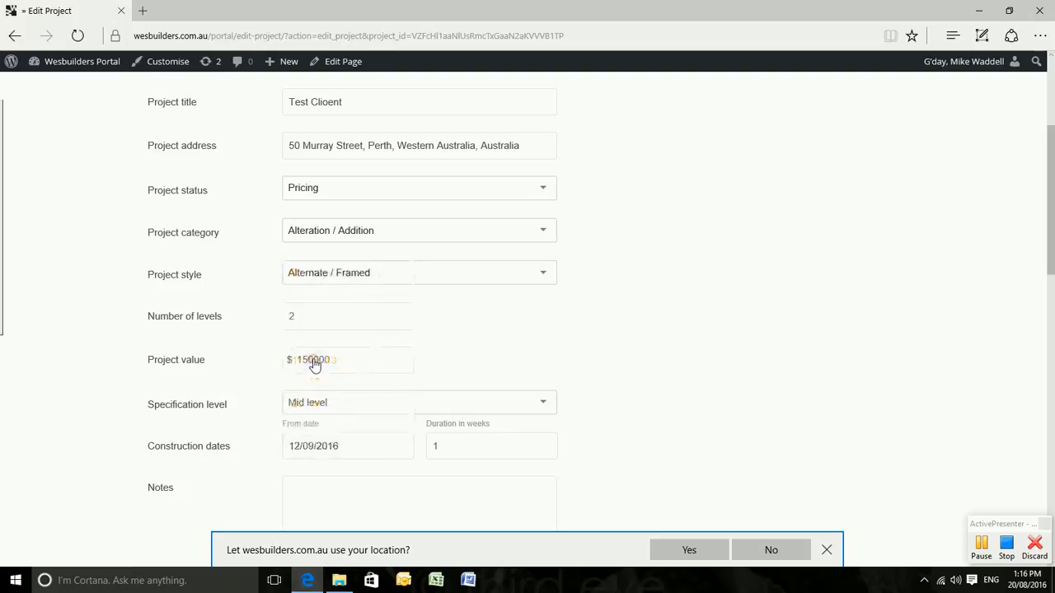
click(440, 446)
scroll(610, 422, down, 3)
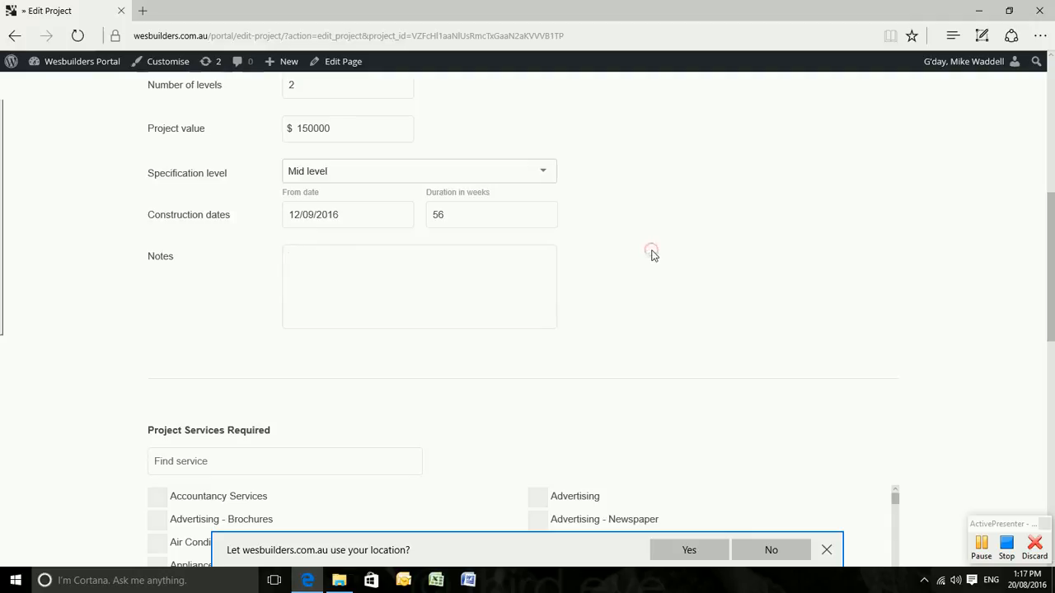
scroll(651, 255, down, 1)
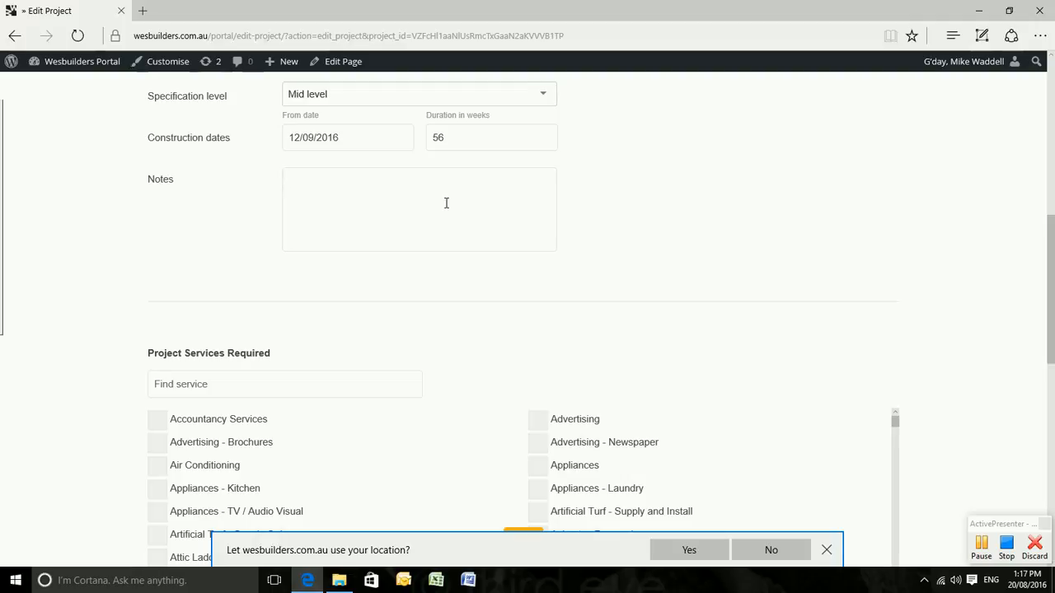
Under Project Services Required, tick Air Conditioning, Appliances - Laundry, Balustrading and Cement Sheds.
scroll(446, 203, down, 2)
click(626, 169)
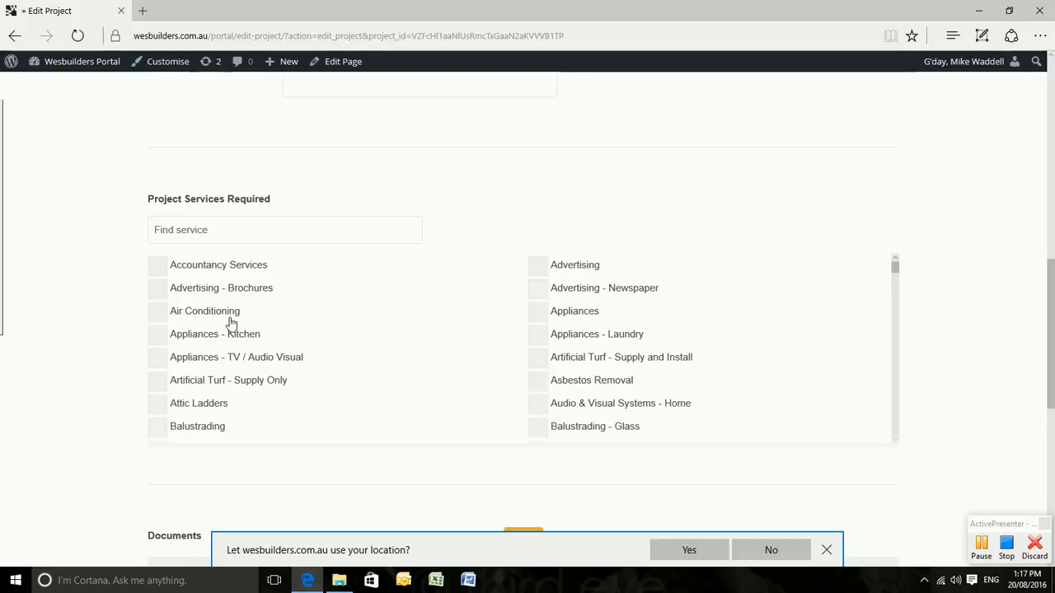
click(157, 312)
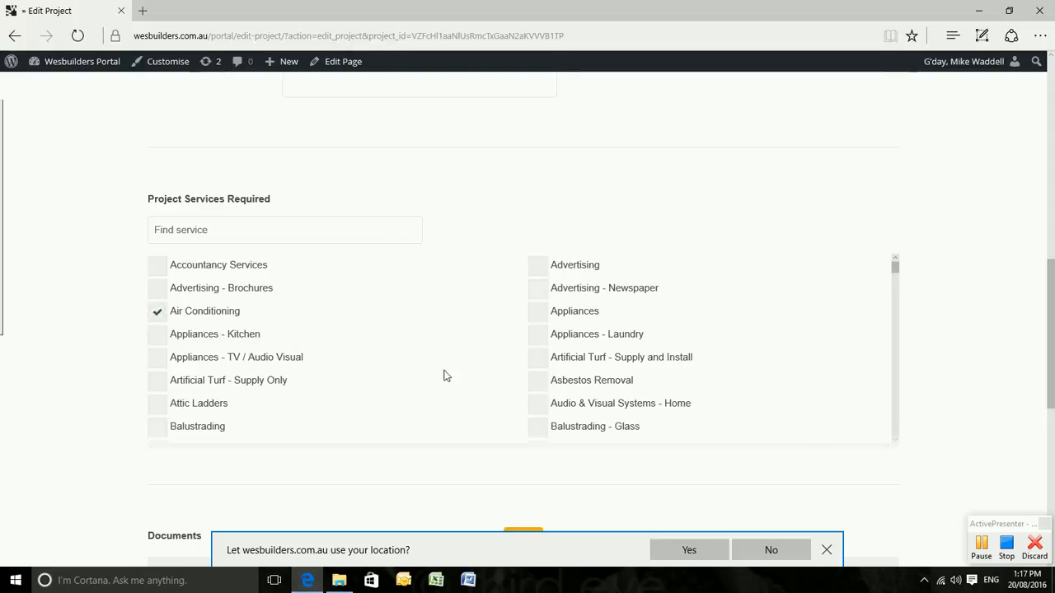
click(537, 335)
scroll(396, 376, down, 1)
click(158, 400)
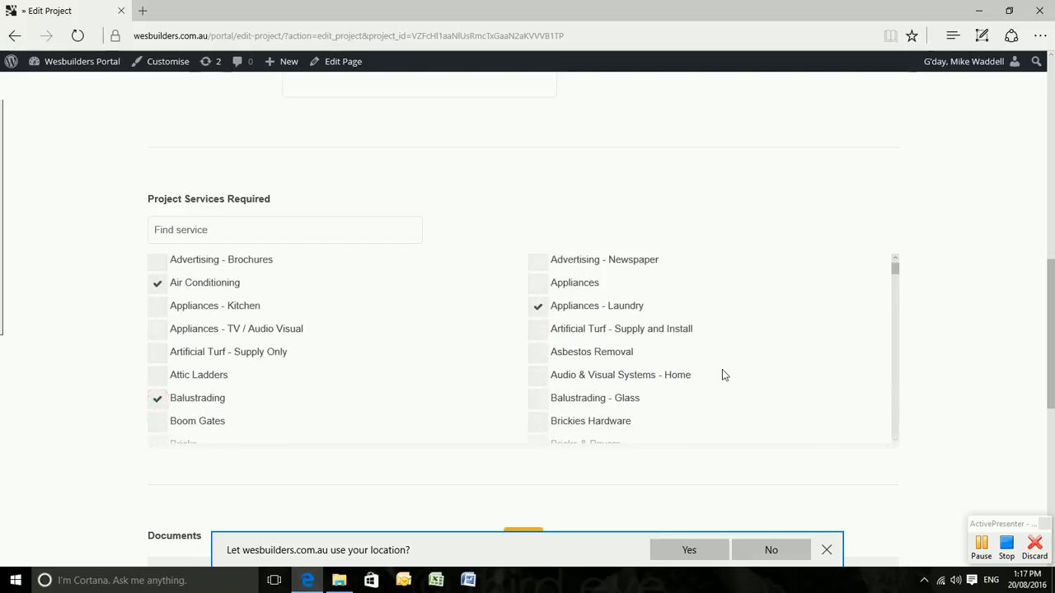
scroll(722, 375, down, 2)
scroll(722, 375, down, 5)
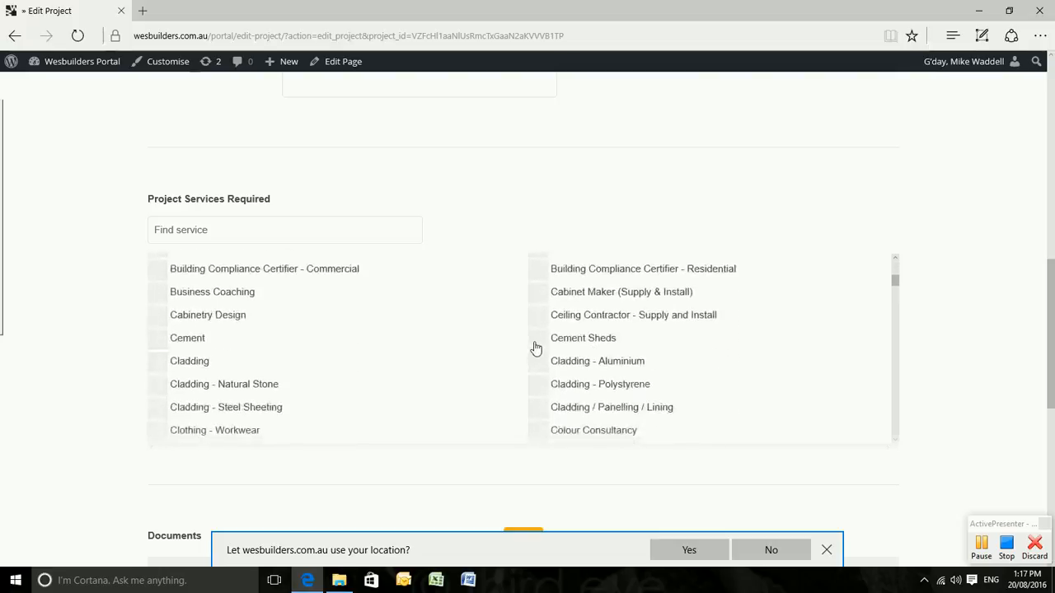
click(537, 339)
scroll(932, 373, down, 3)
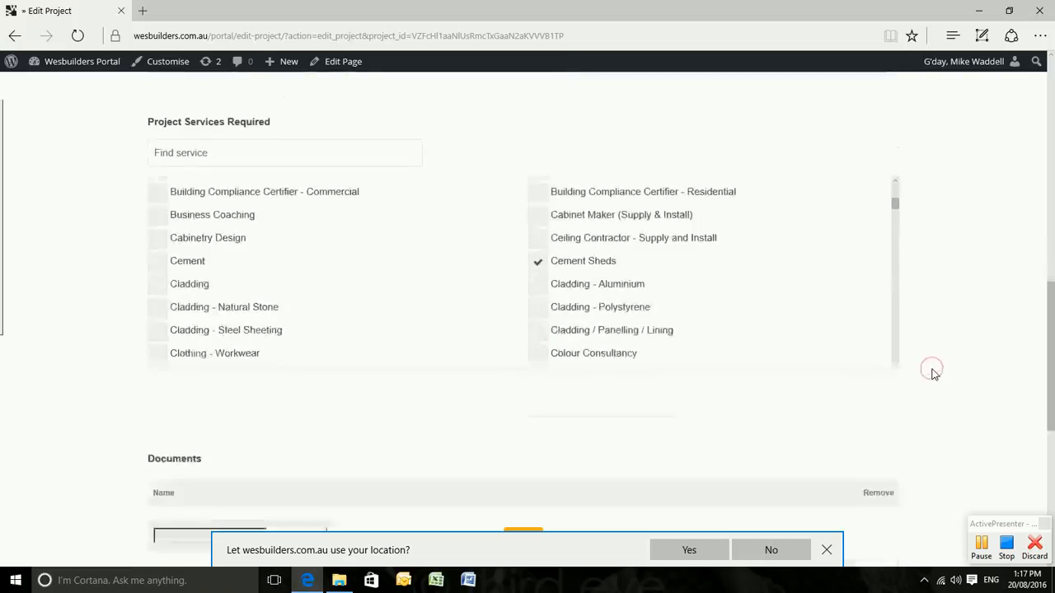
scroll(934, 374, down, 2)
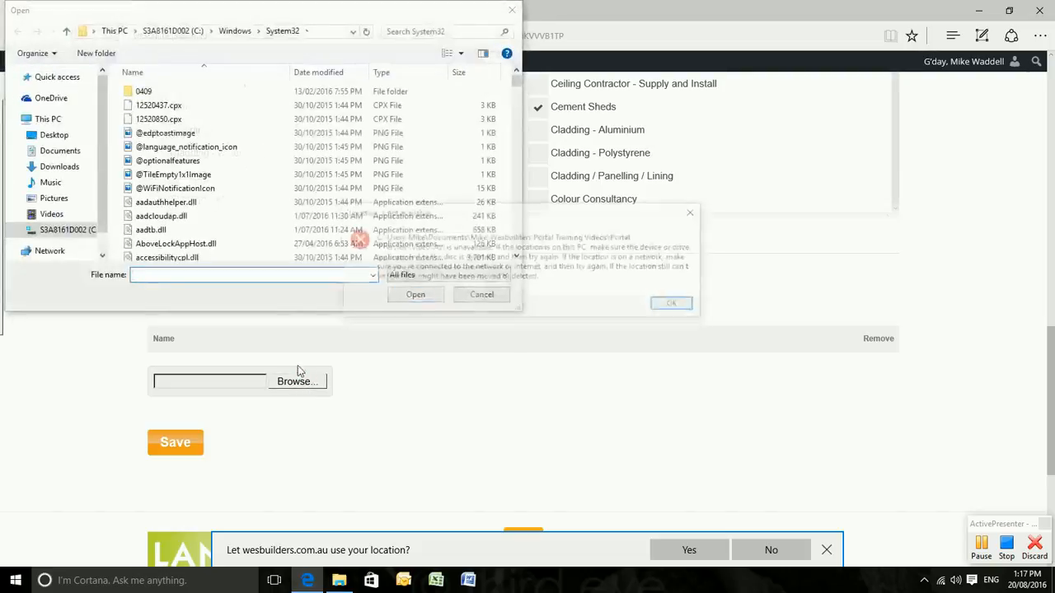
Dismiss the location error, cancel the file picker without attaching anything, and save the project.
click(672, 307)
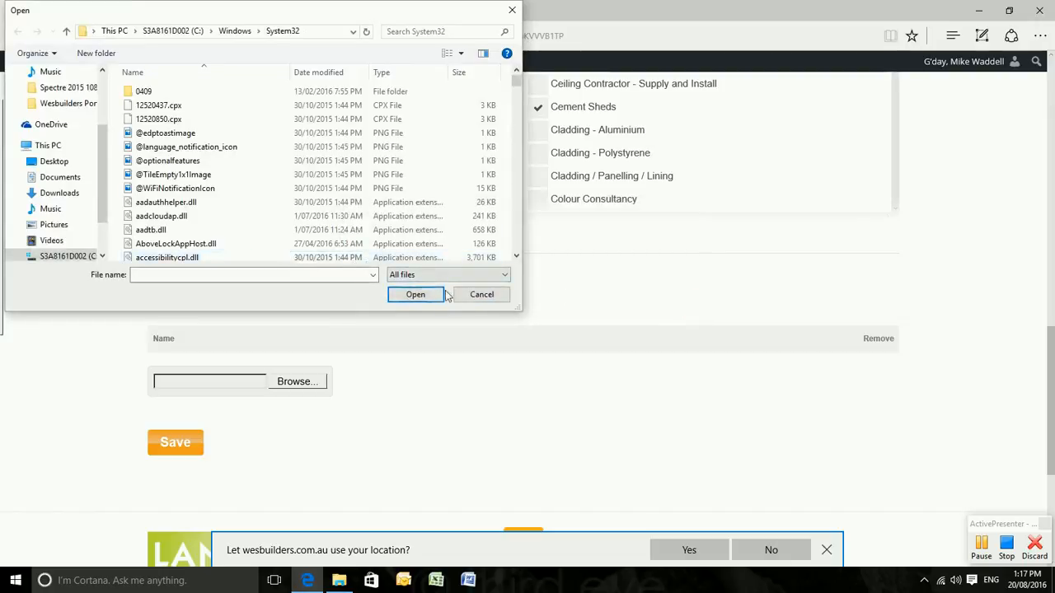
click(482, 295)
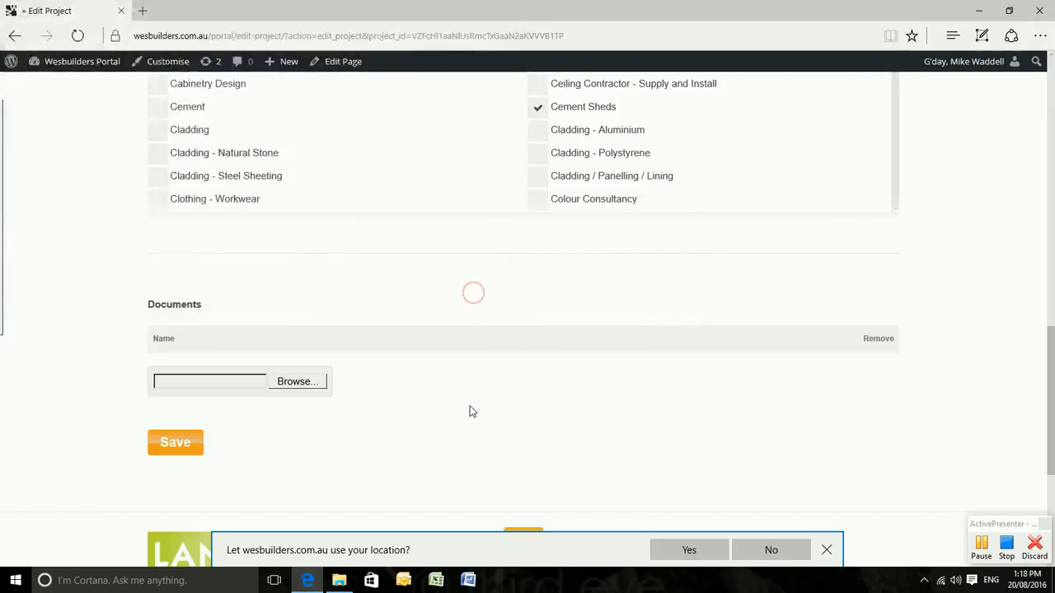
click(175, 443)
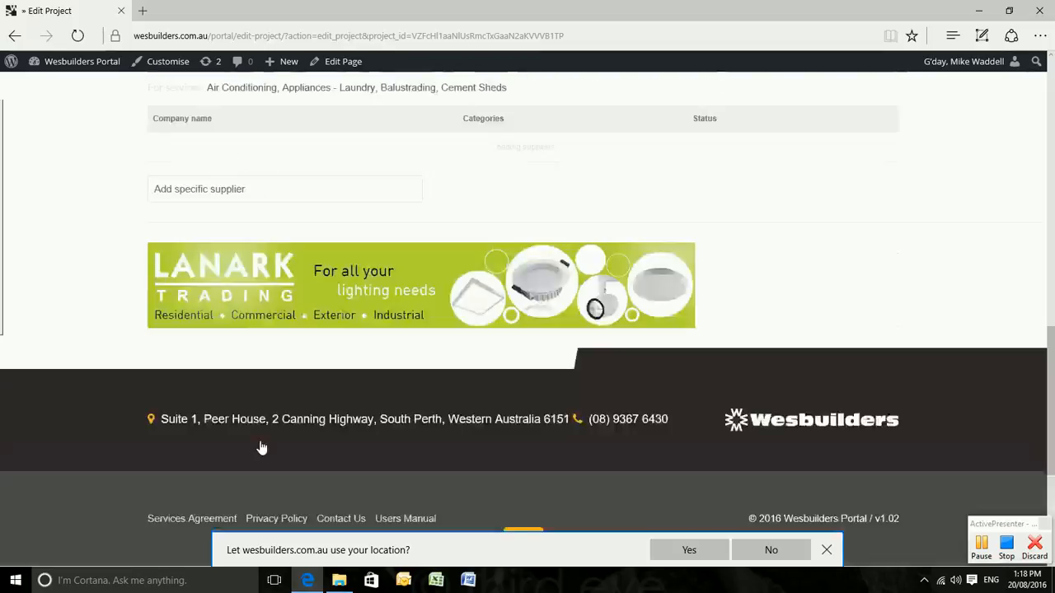
Review the six suggested suppliers and check Ford & Doonan's actions without requesting a quote.
scroll(277, 308, up, 3)
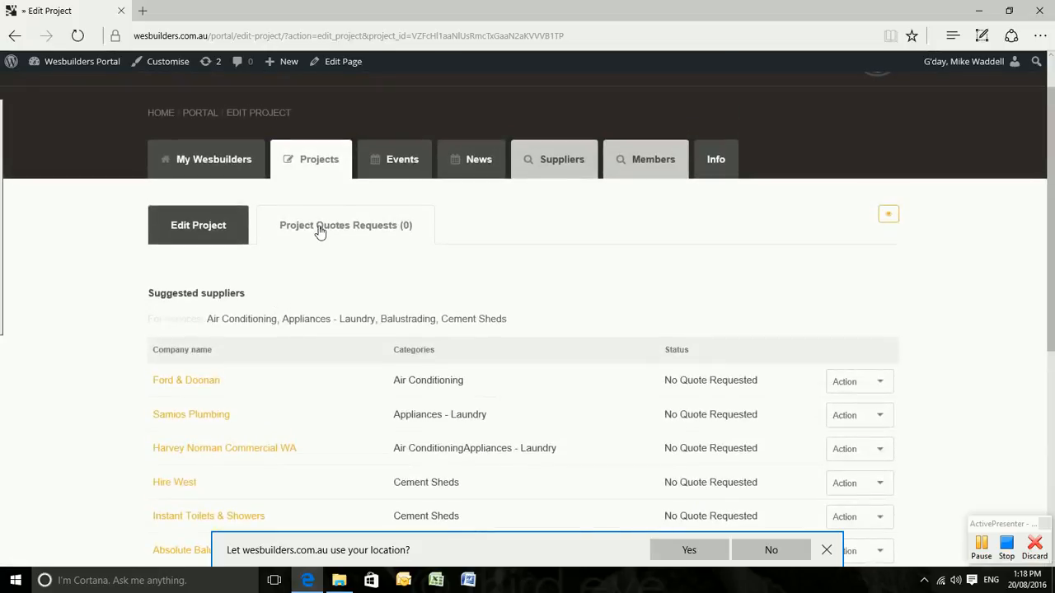
scroll(320, 232, down, 3)
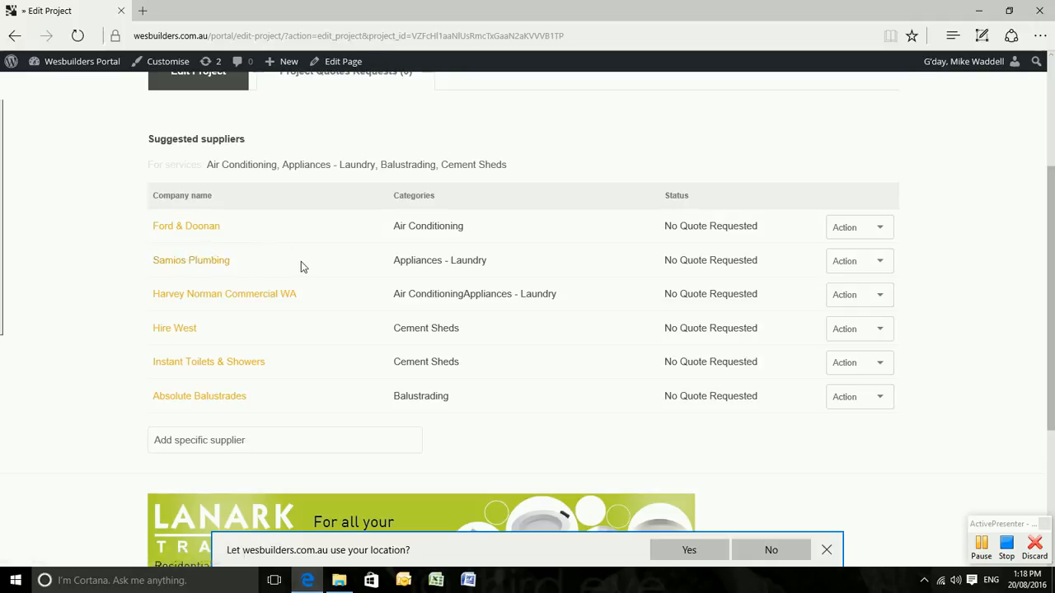
click(879, 230)
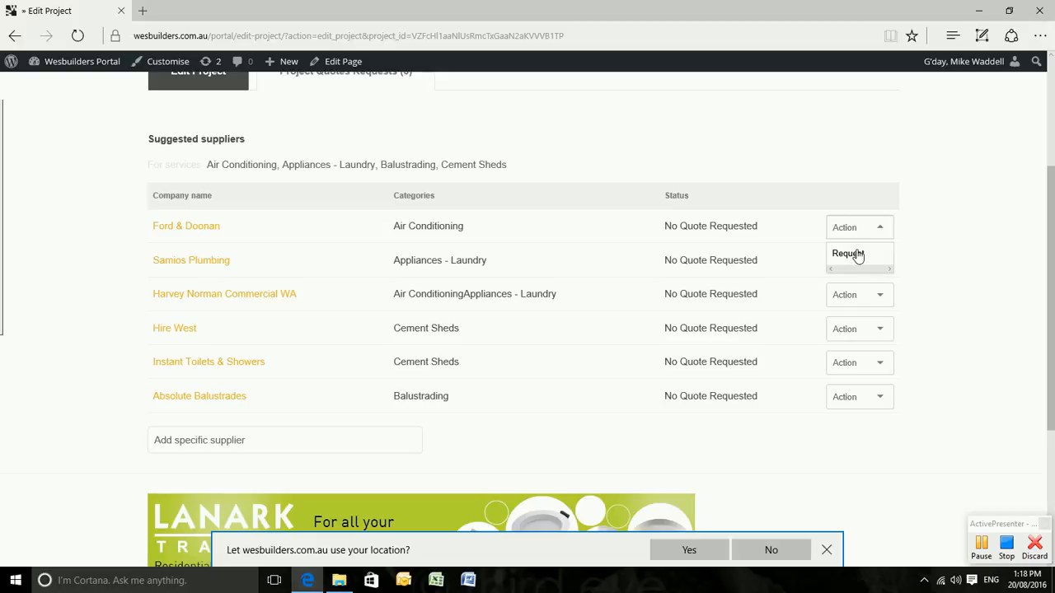
click(939, 246)
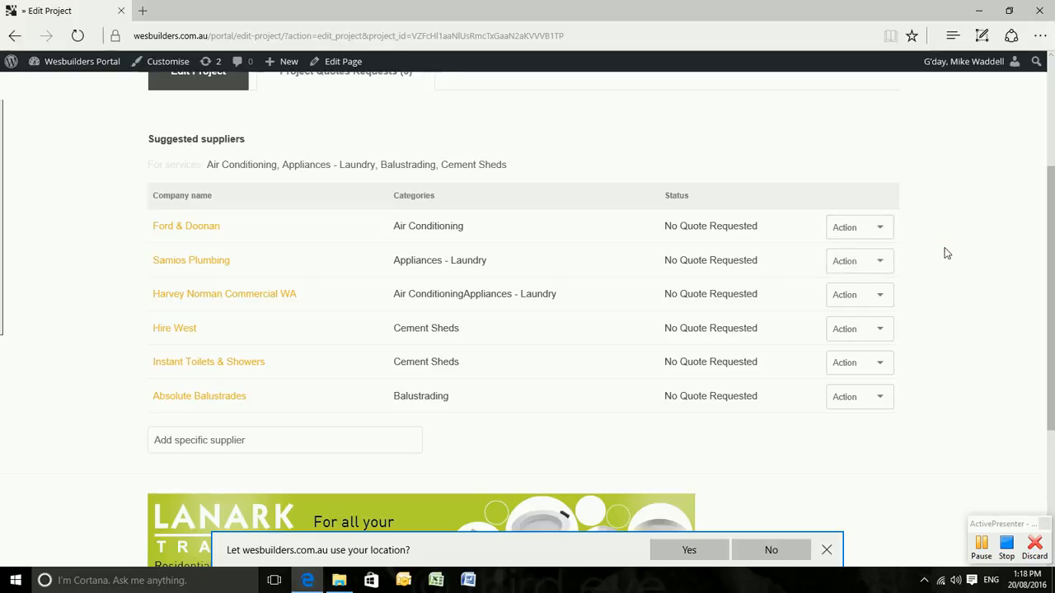
click(881, 228)
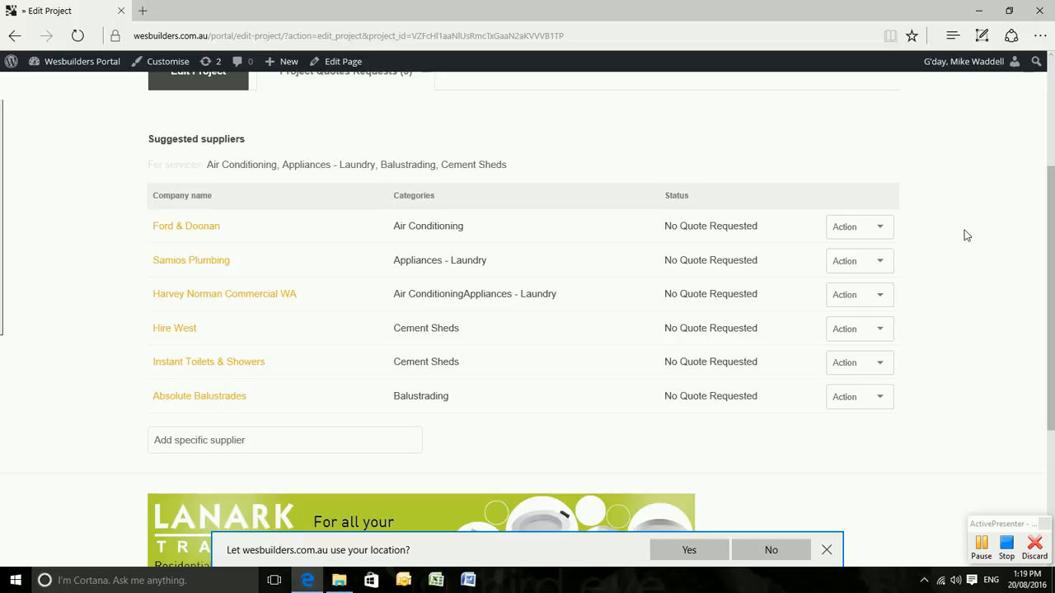
click(229, 443)
text(holc)
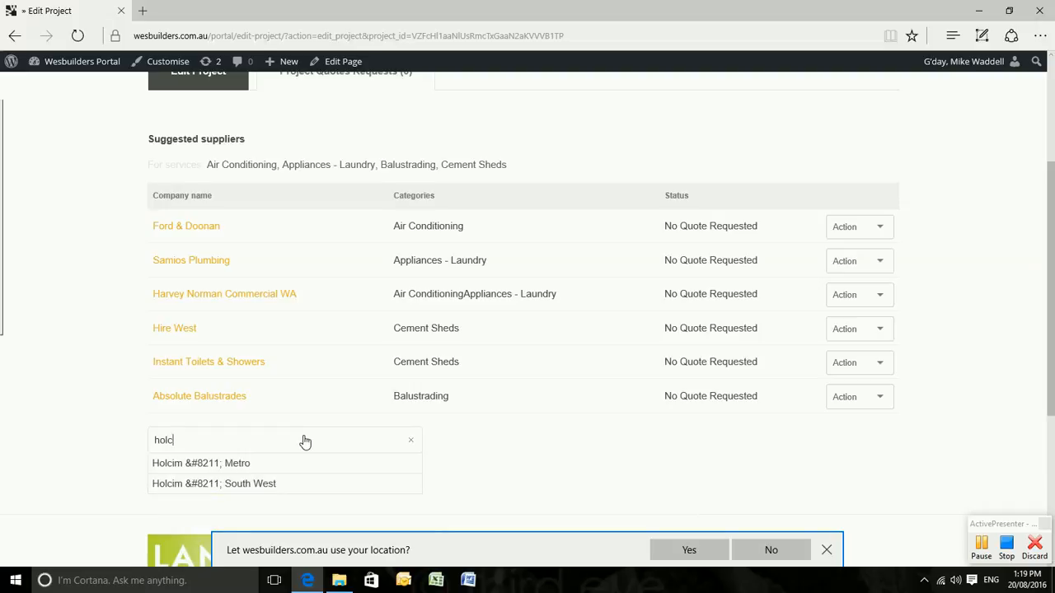
click(607, 442)
scroll(606, 442, up, 3)
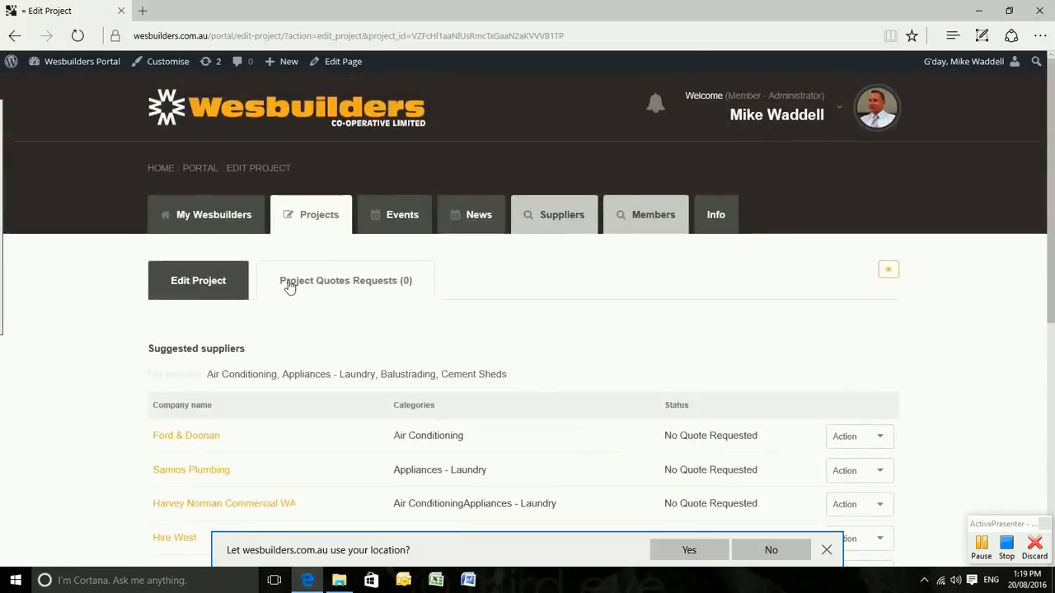
Return to all projects and bring up the action menu for Test Clioent.
click(302, 227)
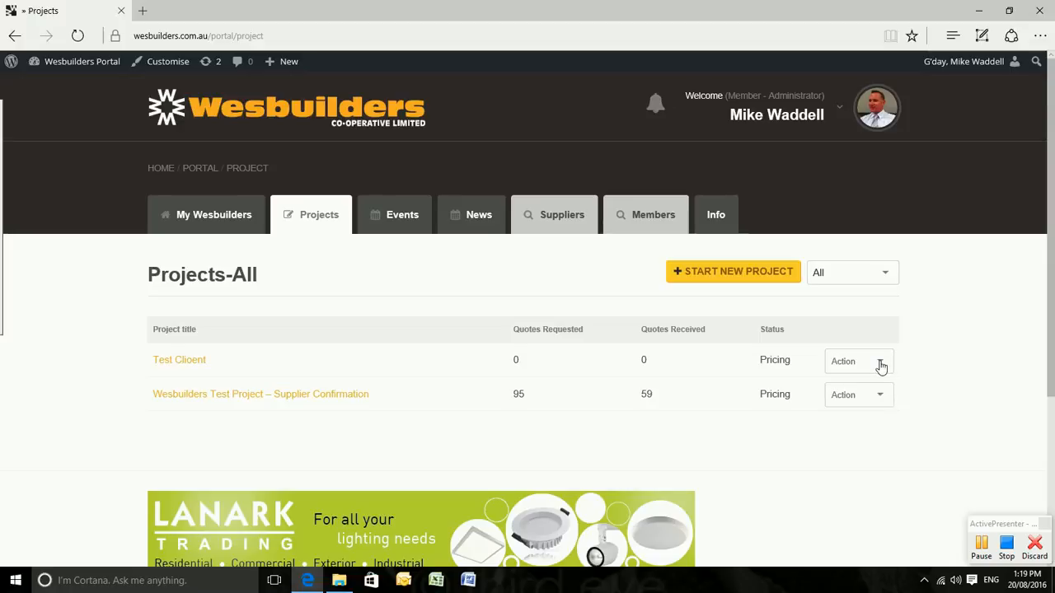
click(880, 363)
Edit Test Clioent and change its project status from Pricing to Under Construction.
click(840, 388)
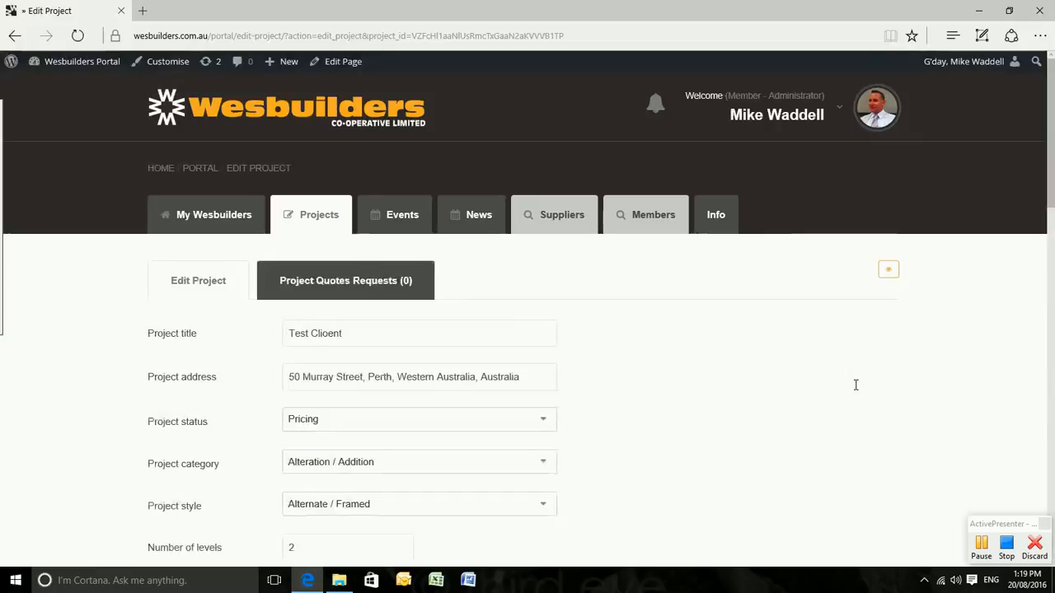
scroll(856, 385, down, 1)
scroll(856, 385, down, 2)
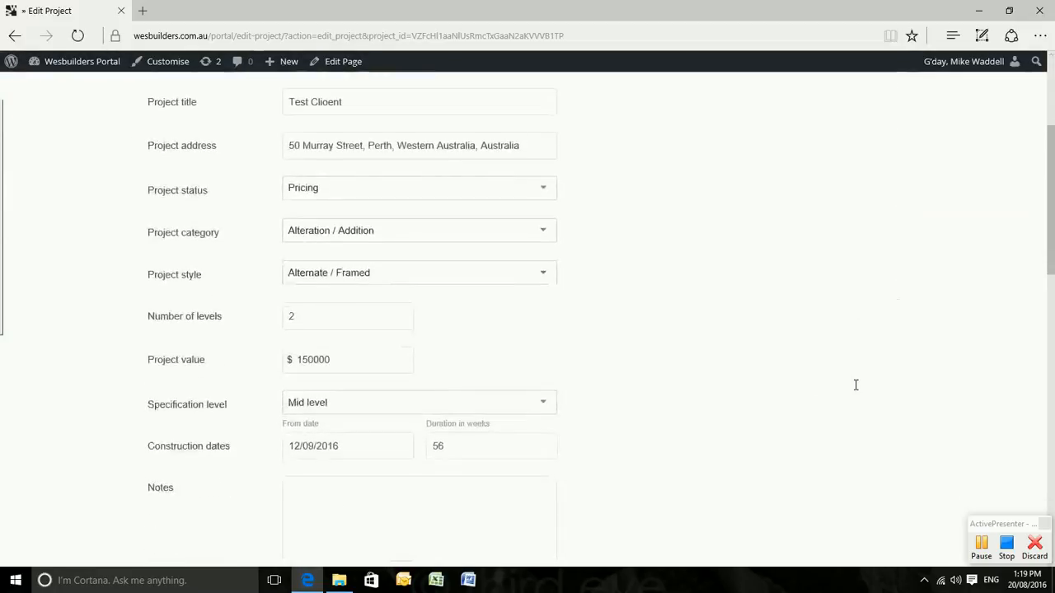
click(539, 189)
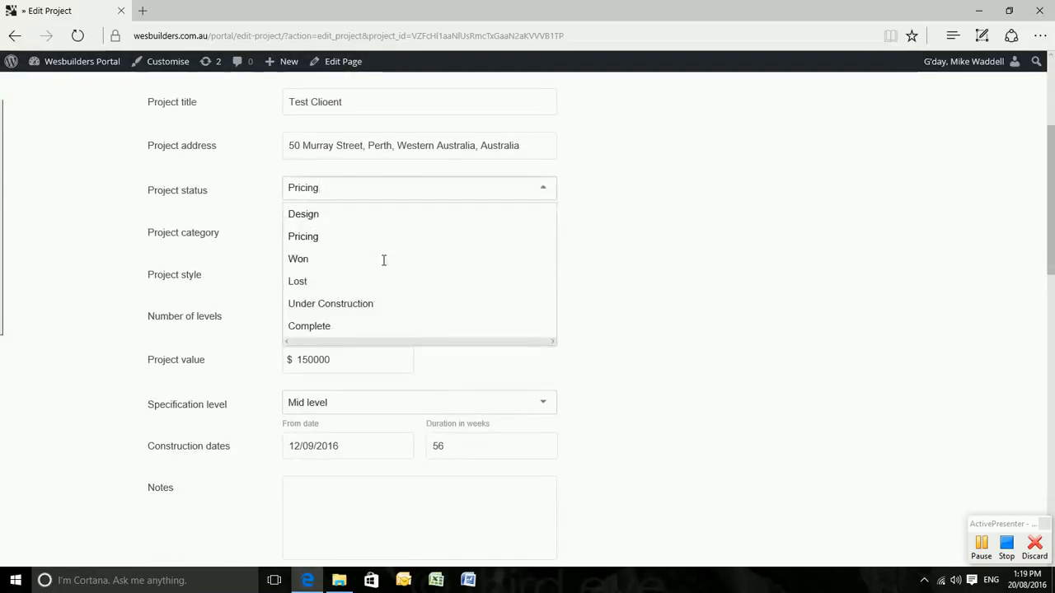
click(321, 261)
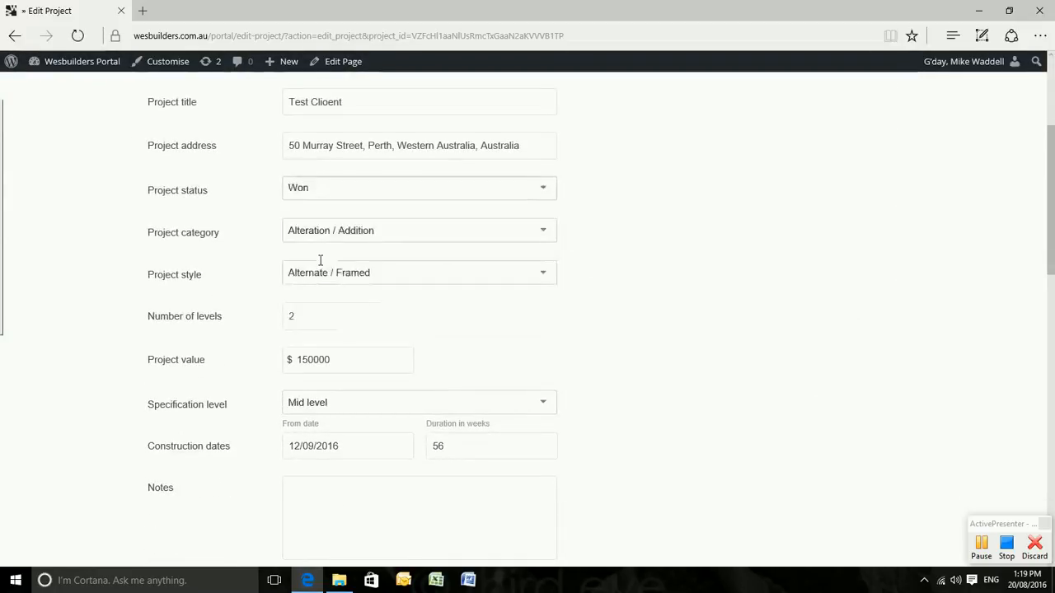
click(541, 189)
click(356, 303)
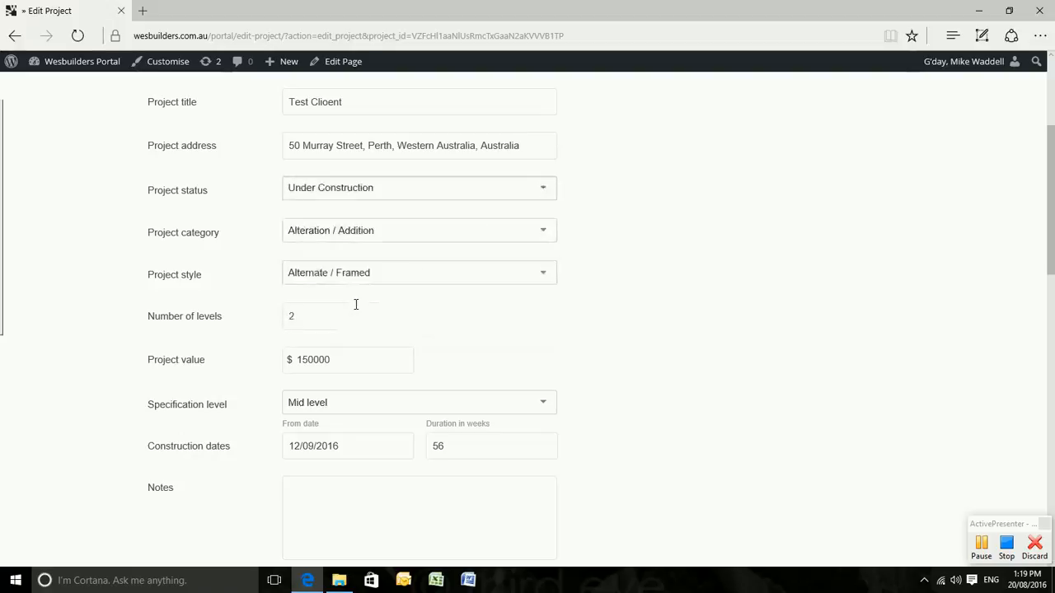
scroll(751, 320, up, 3)
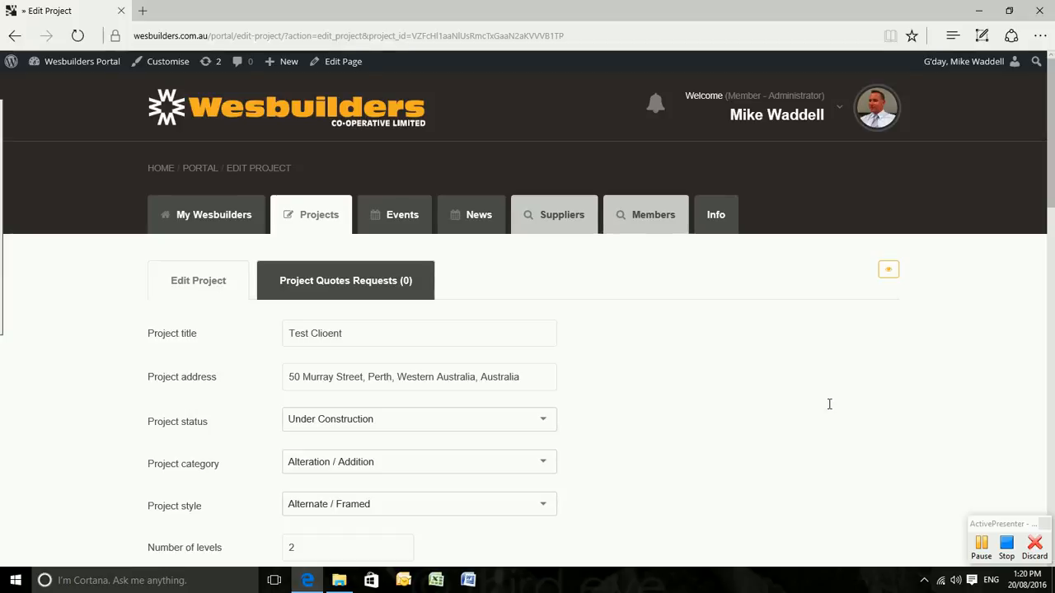
scroll(829, 404, down, 1)
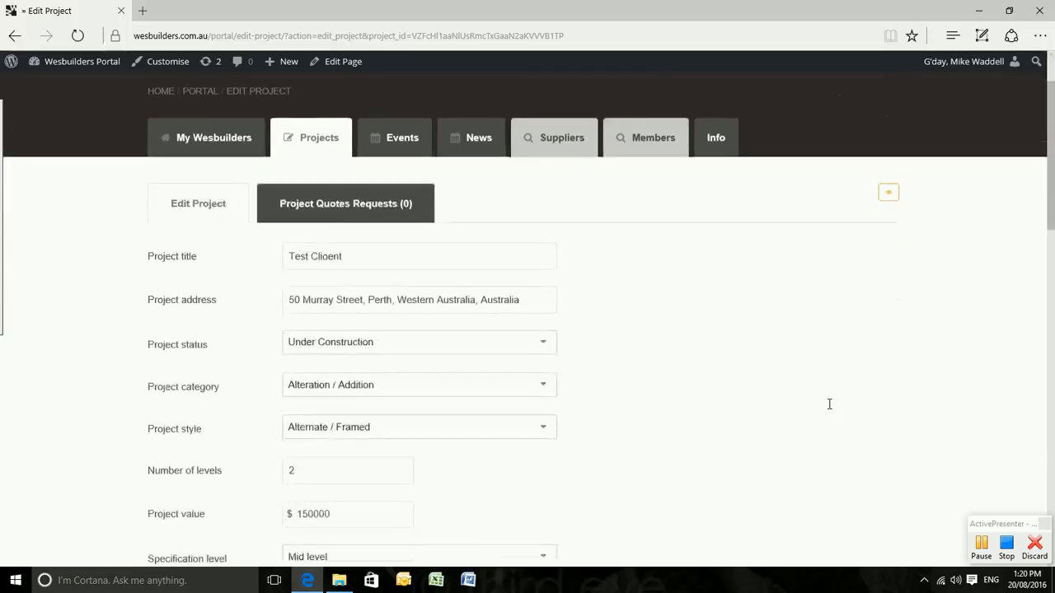